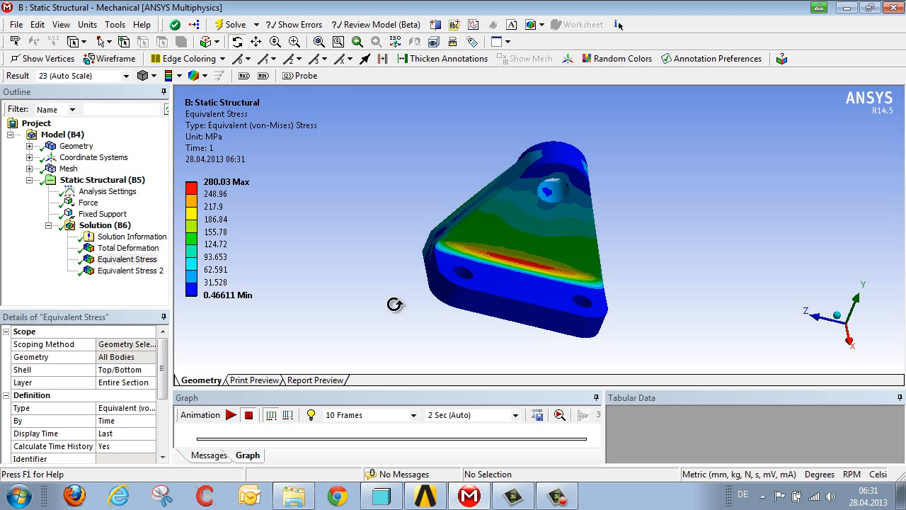
left_click_drag(403, 306, 410, 263)
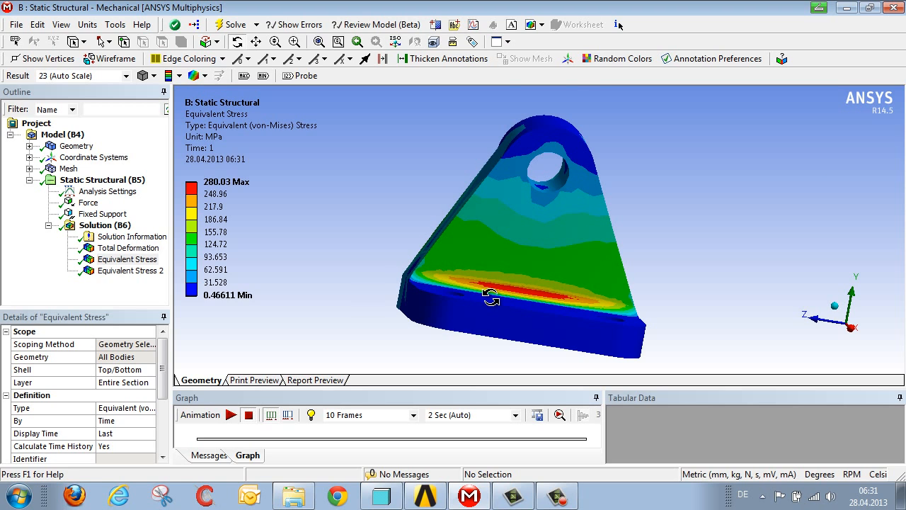
left_click_drag(488, 297, 498, 306)
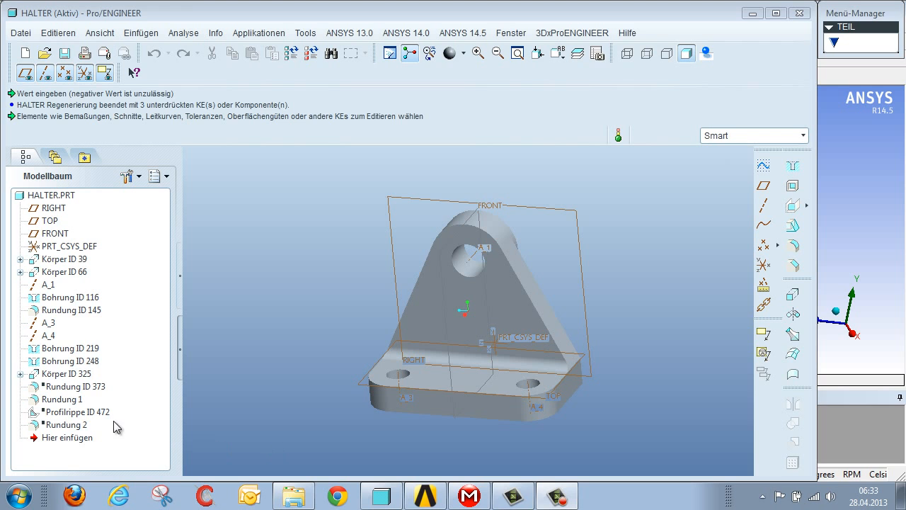
- In the Pro/ENGINEER part HALTER, set the radius of the fillet Rundung 1 to 8 and regenerate the model
left_click(74, 407)
right_click(75, 404)
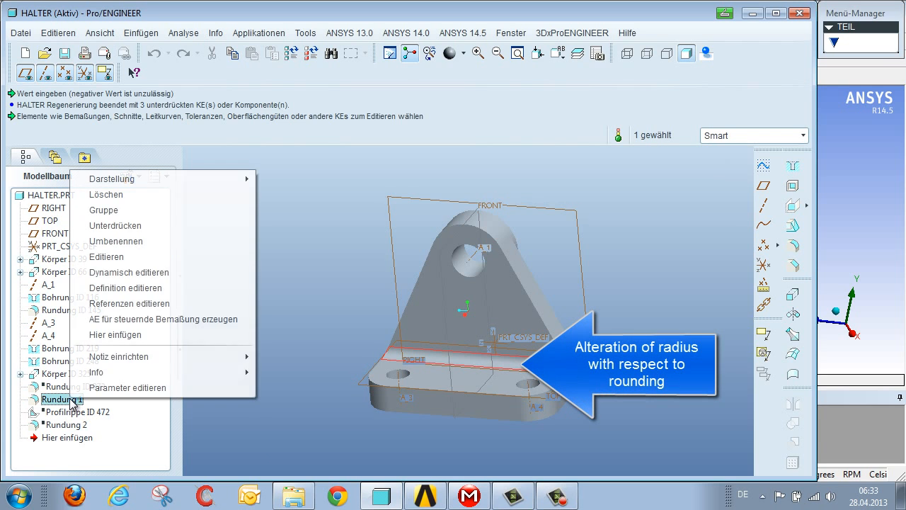
left_click(121, 257)
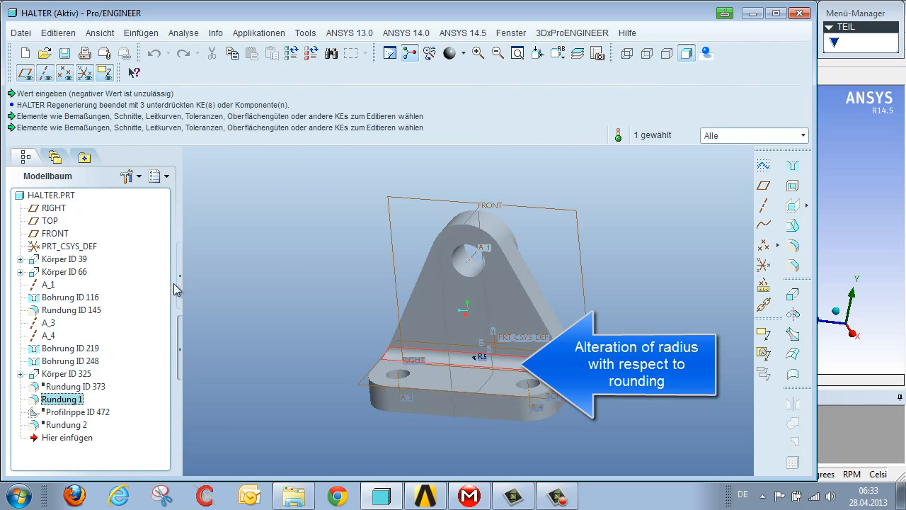
double_click(486, 359)
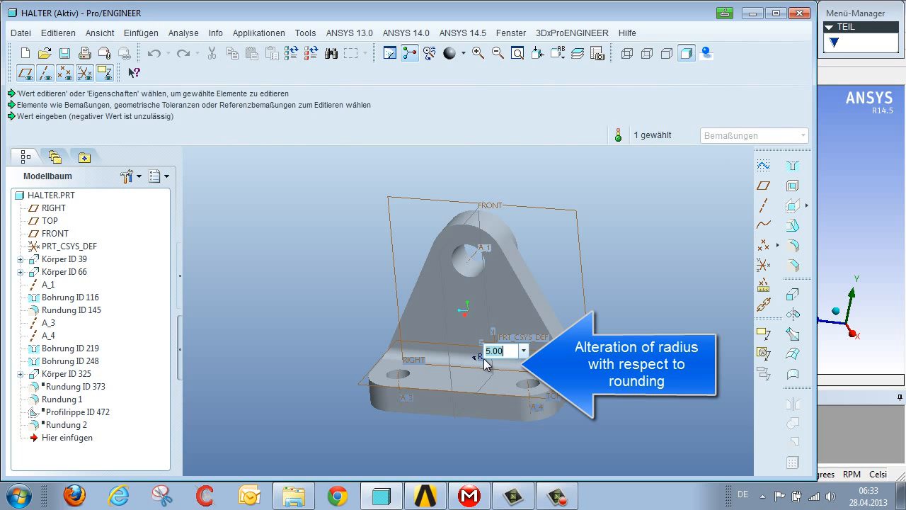
type("8")
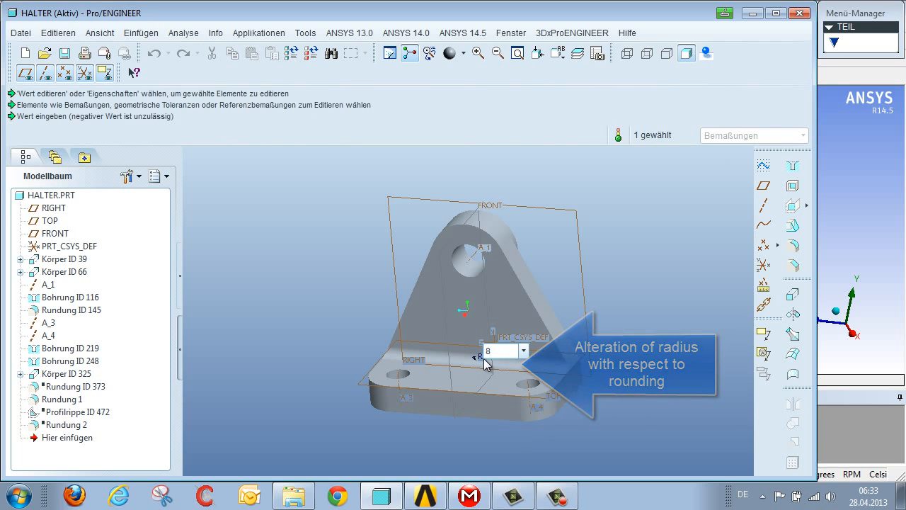
key("Return")
key("ctrl+g")
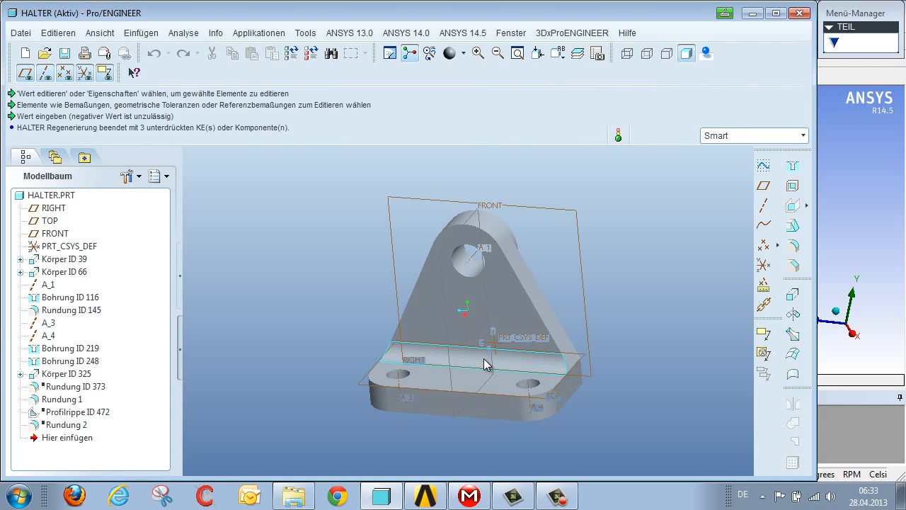
- Switch to ANSYS Mechanical and update the bracket geometry from its source CAD model
left_click(864, 219)
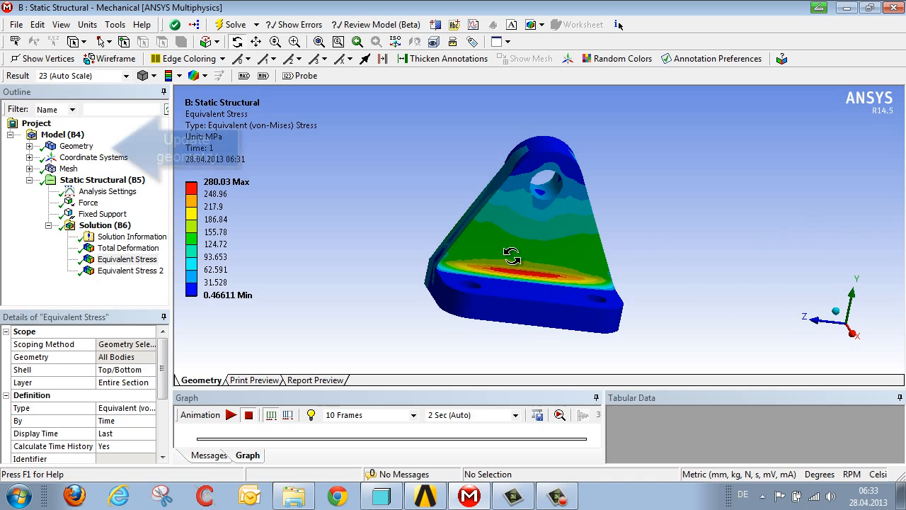
left_click(66, 147)
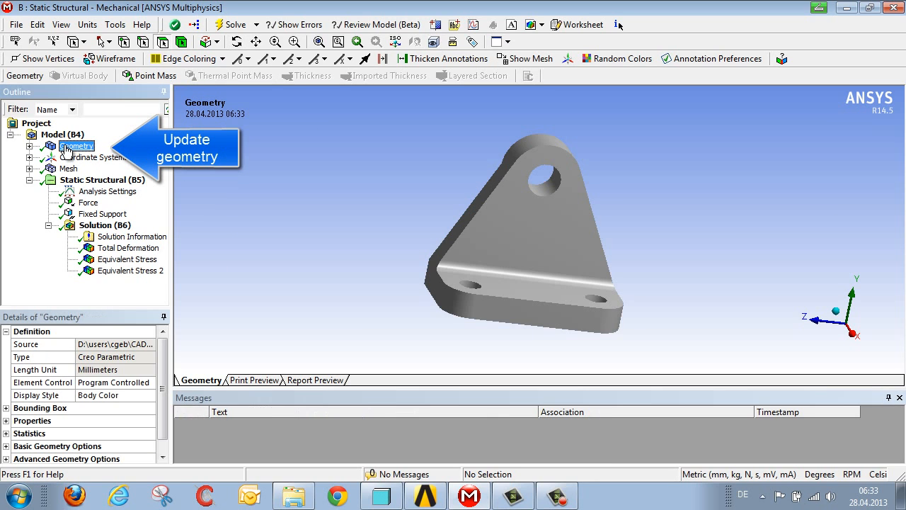
right_click(66, 147)
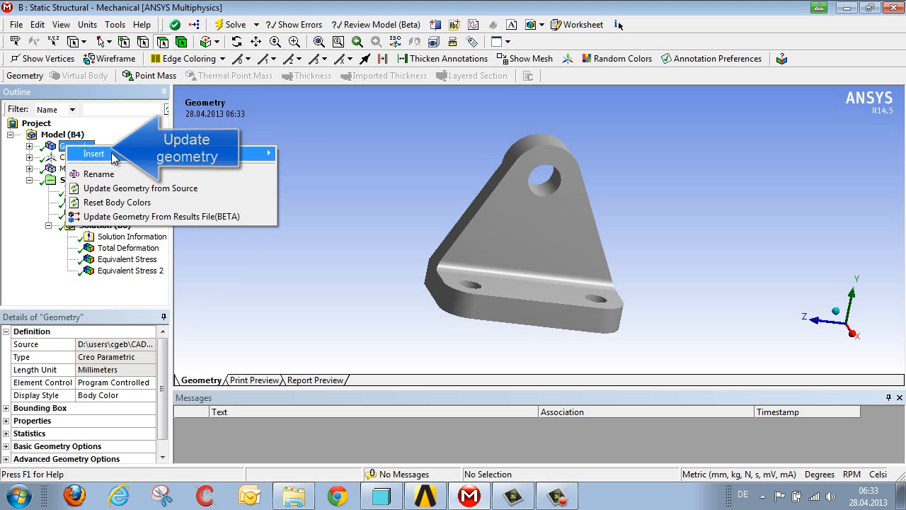
left_click(134, 192)
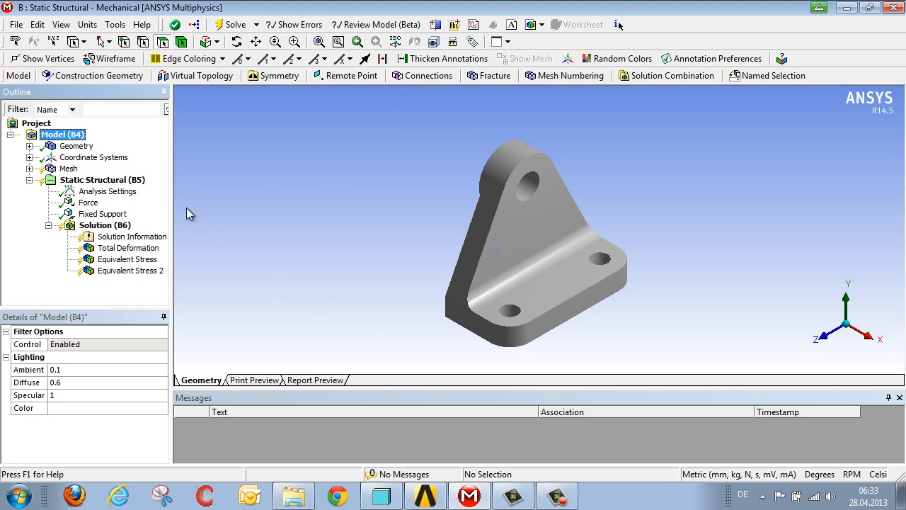
- Check the boundary conditions of the static structural analysis and generate the mesh for the updated bracket
left_click(71, 182)
middle_click_drag(342, 214, 278, 221)
left_click(29, 168)
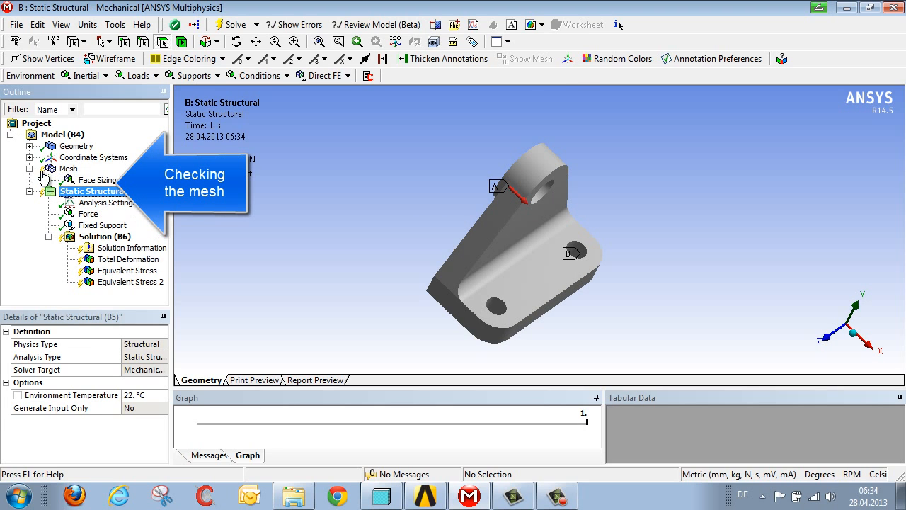
left_click(68, 168)
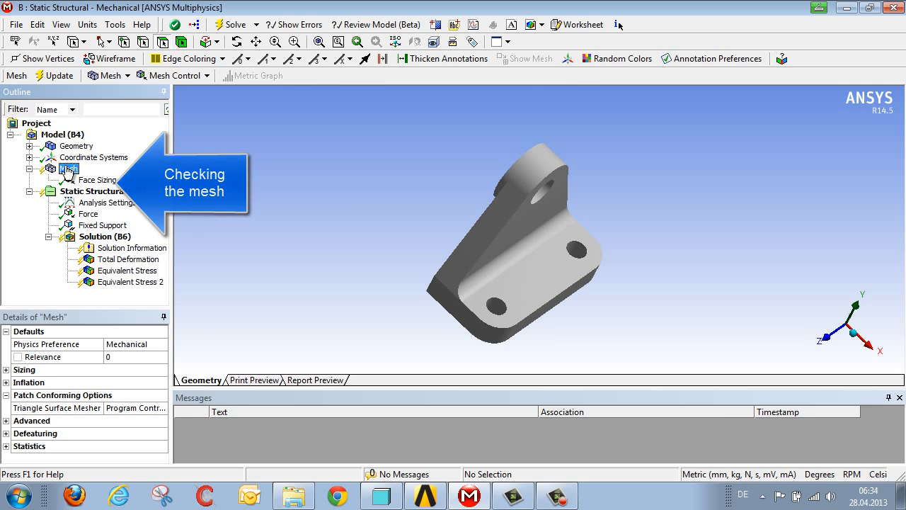
right_click(68, 170)
left_click(107, 216)
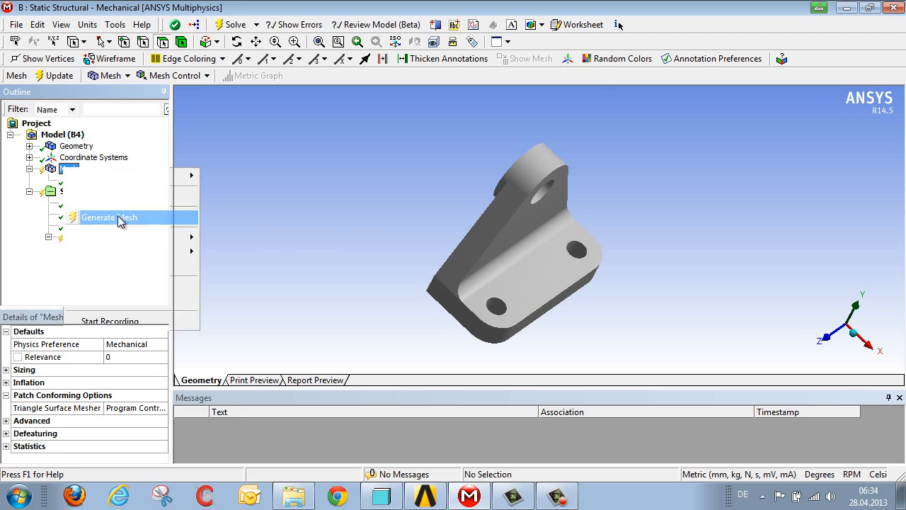
middle_click_drag(364, 269, 323, 257)
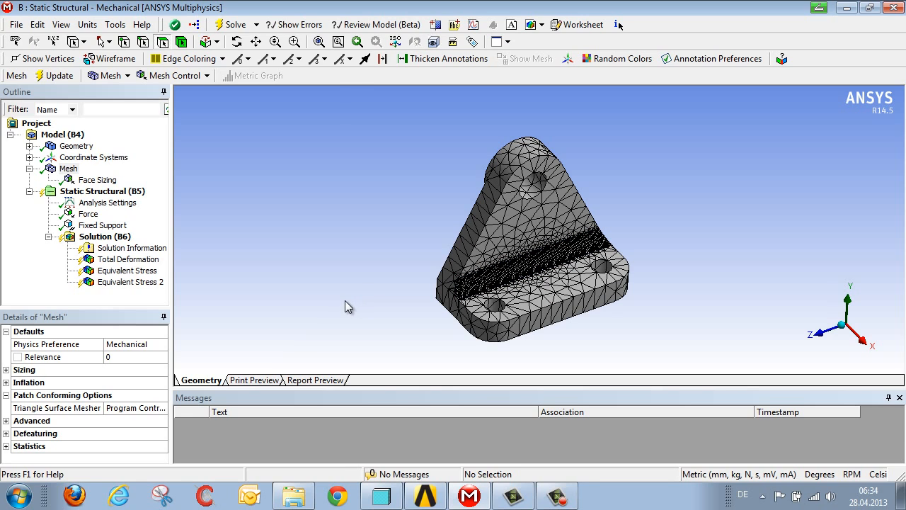
- Solve the static structural analysis for the geometry variant and display the first Equivalent Stress result
left_click(122, 245)
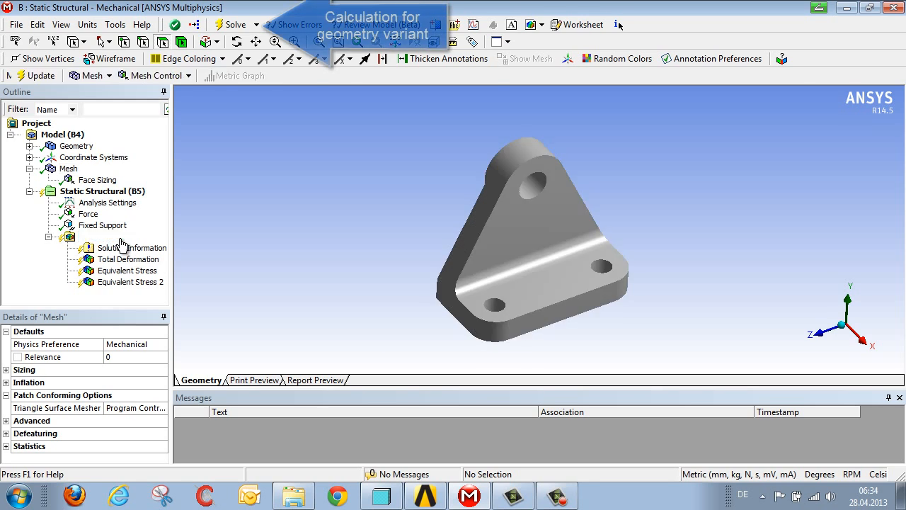
left_click(235, 26)
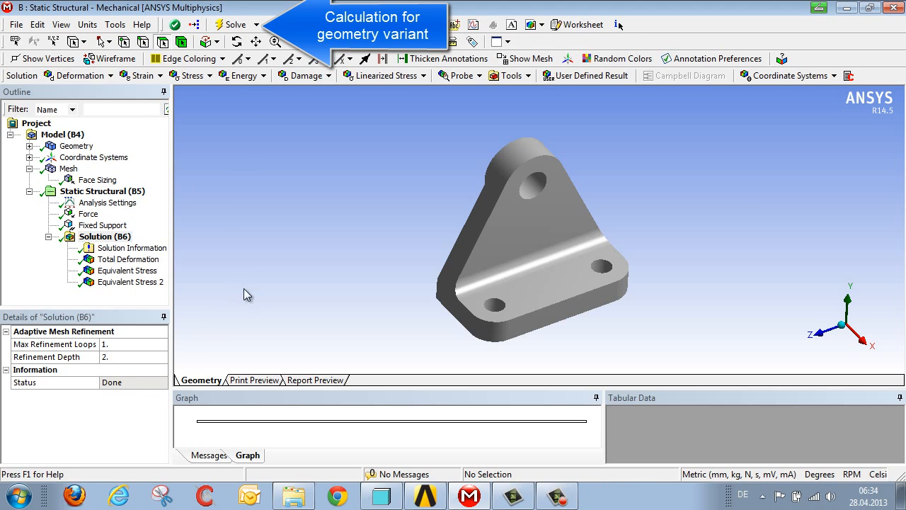
left_click(147, 274)
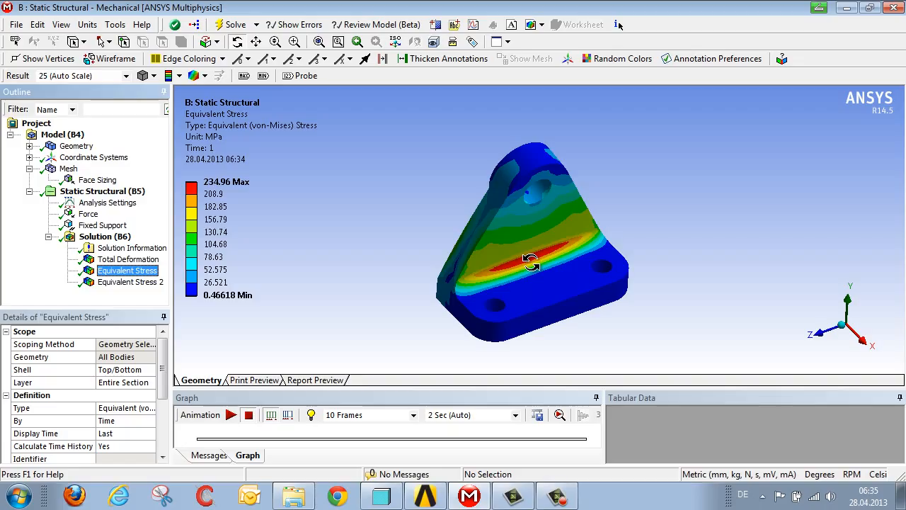
- Switch to Pro/ENGINEER and resume the suppressed rib Profilrippe ID 472 and its fillet Rundung 2
left_click(382, 496)
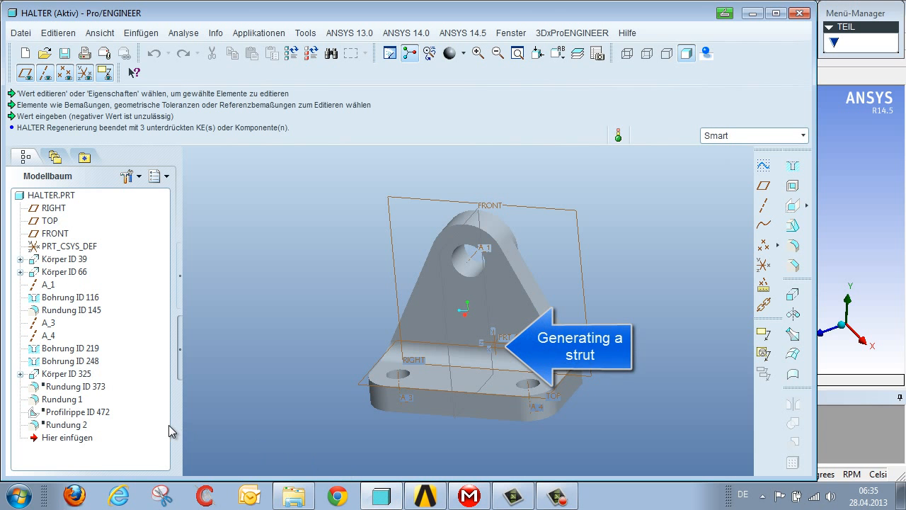
right_click(98, 412)
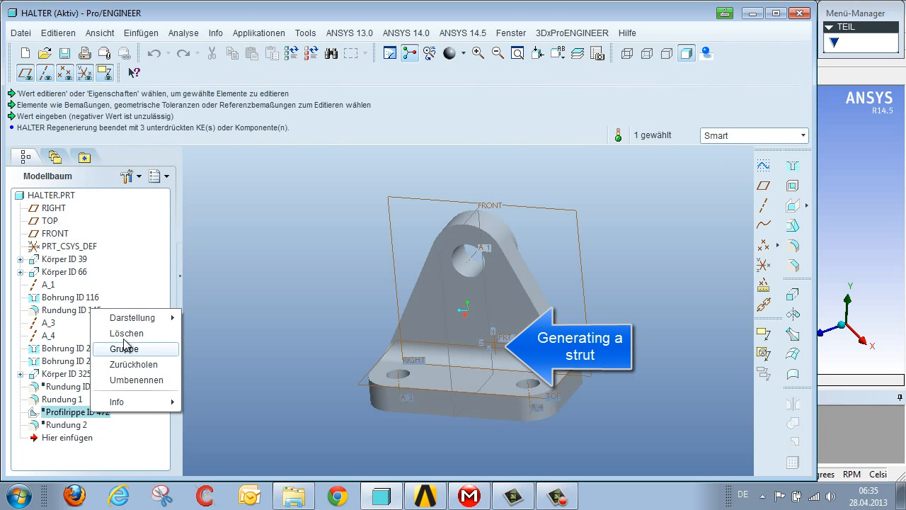
left_click(142, 365)
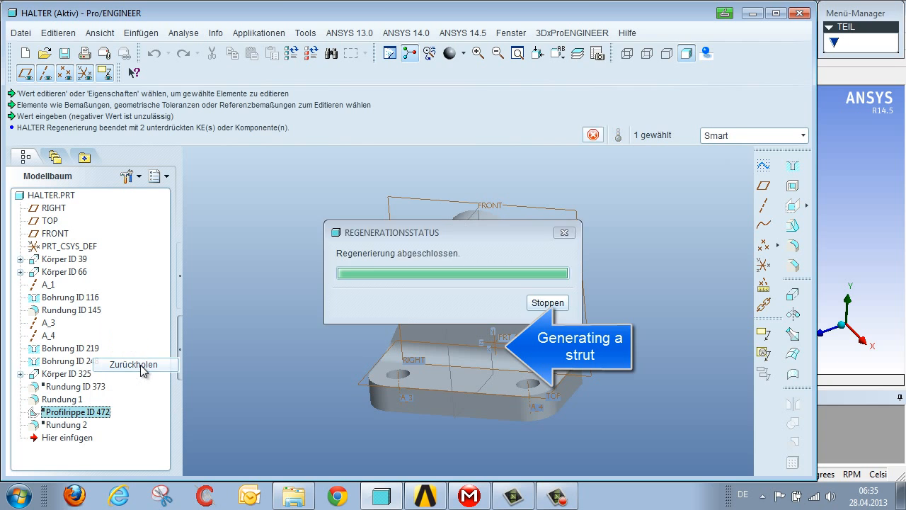
right_click(87, 422)
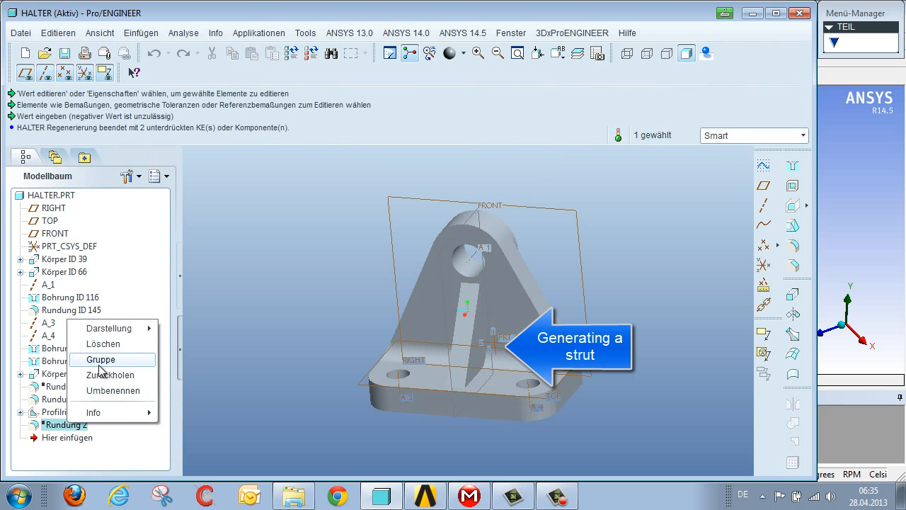
left_click(126, 377)
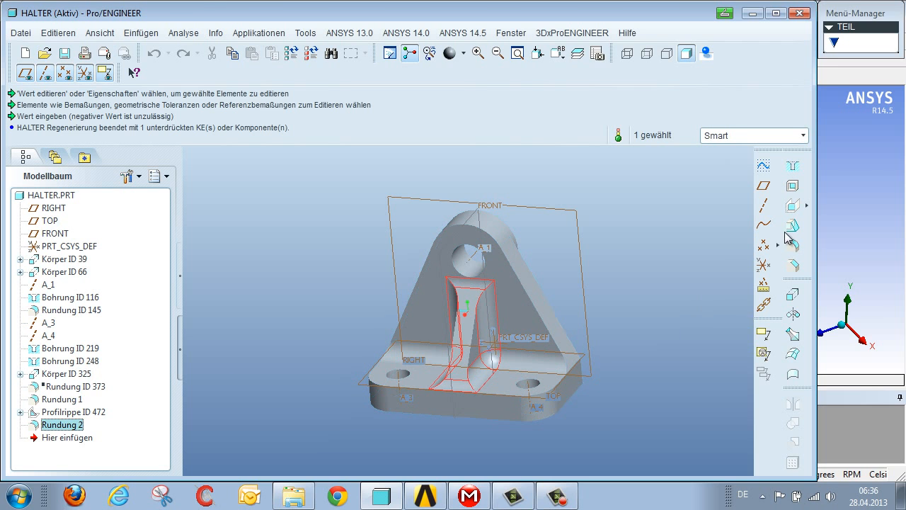
- Switch back to ANSYS Mechanical and update the geometry from source to bring in the reinforcing rib
left_click(865, 213)
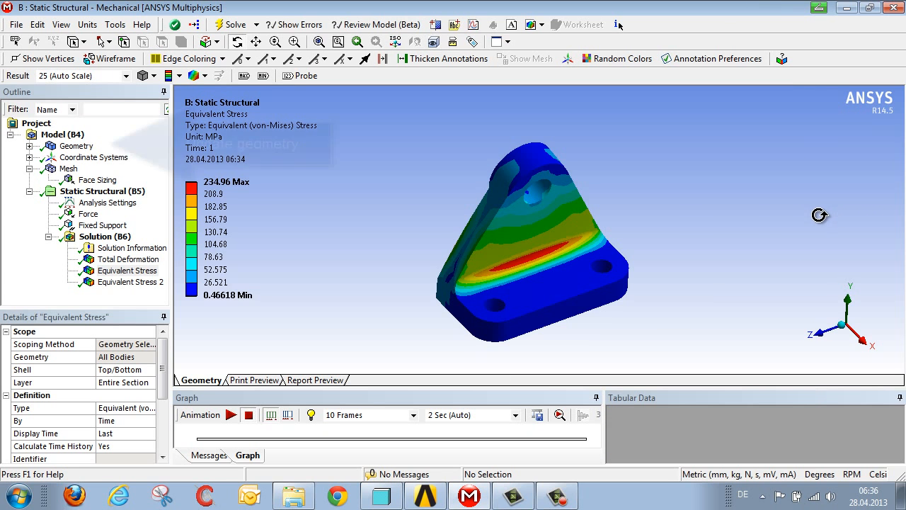
left_click(70, 146)
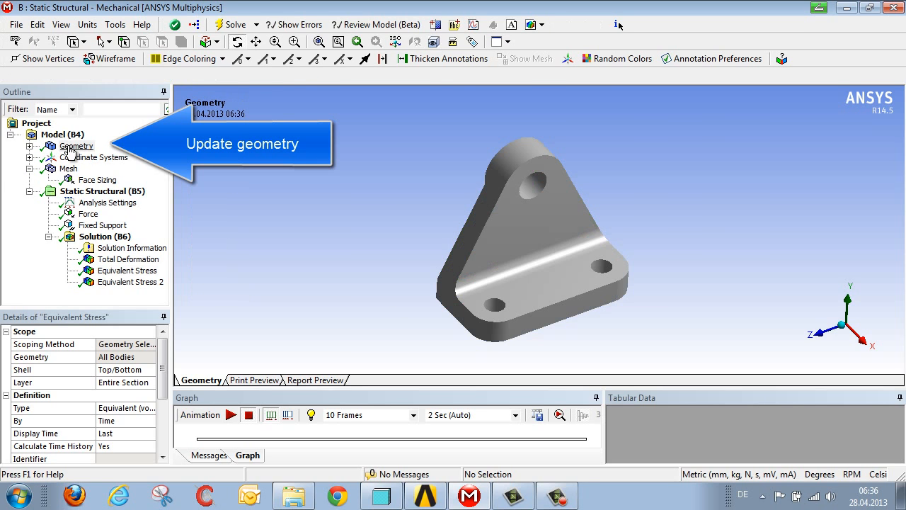
right_click(69, 148)
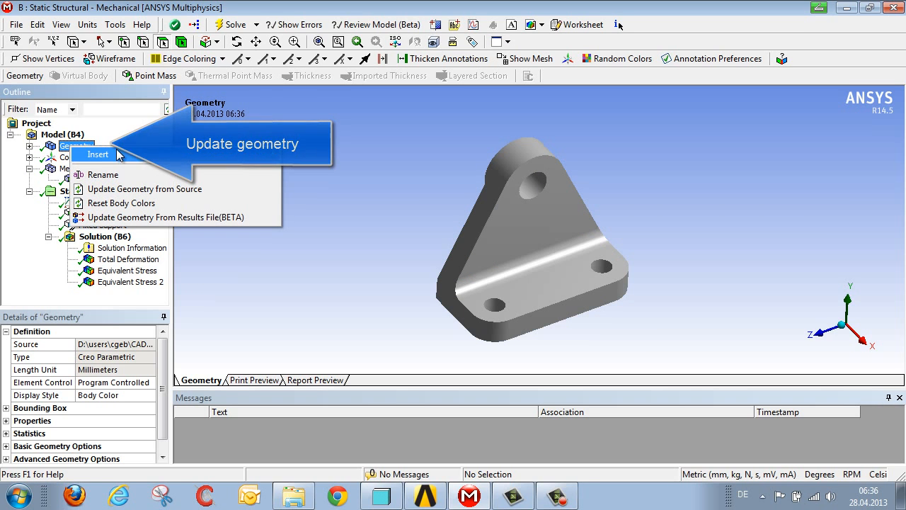
left_click(134, 194)
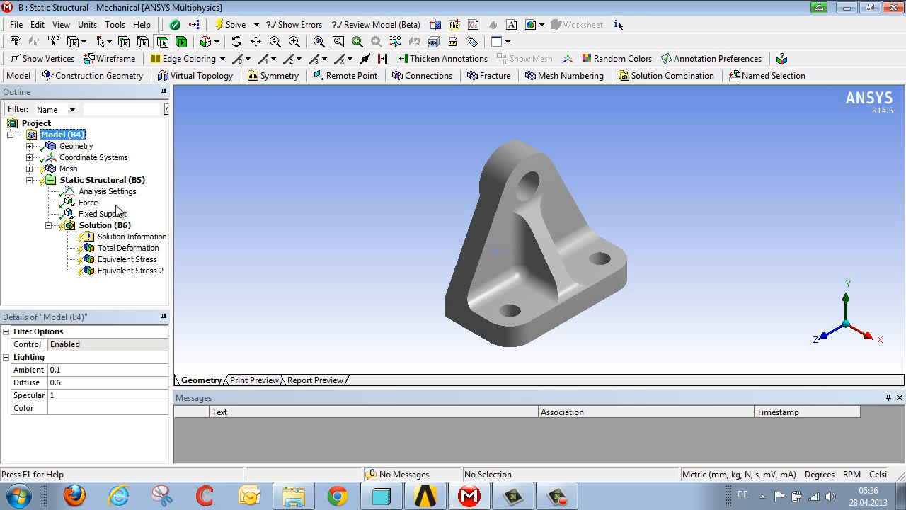
- Check the force and fixed support on the ribbed bracket and generate its mesh
left_click(99, 180)
middle_click_drag(340, 234, 297, 213)
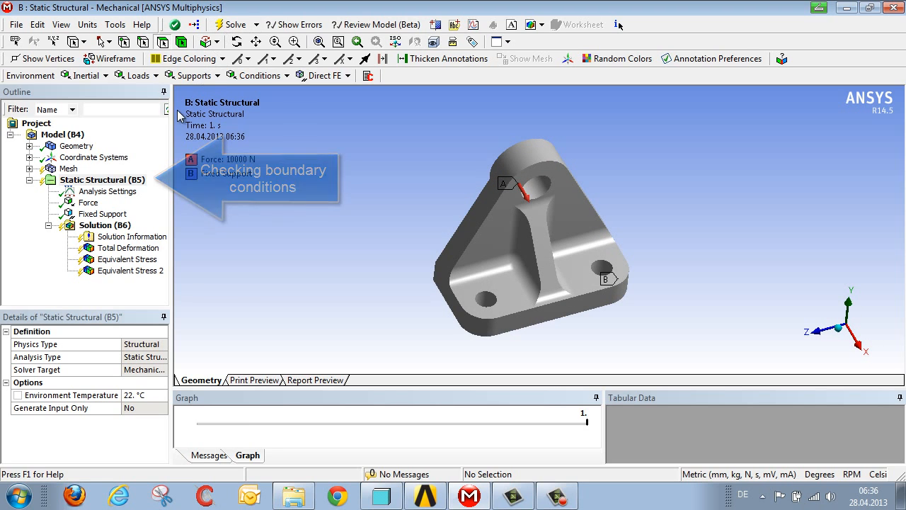
right_click(67, 169)
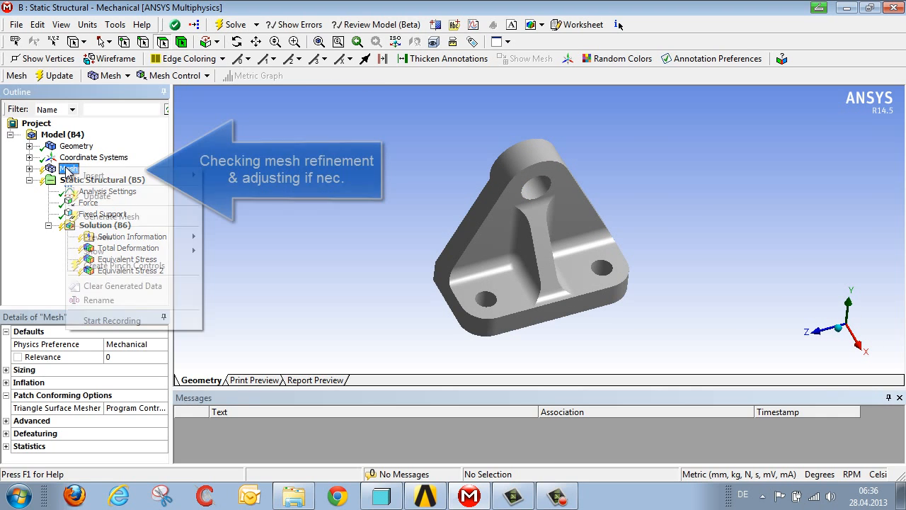
left_click(135, 215)
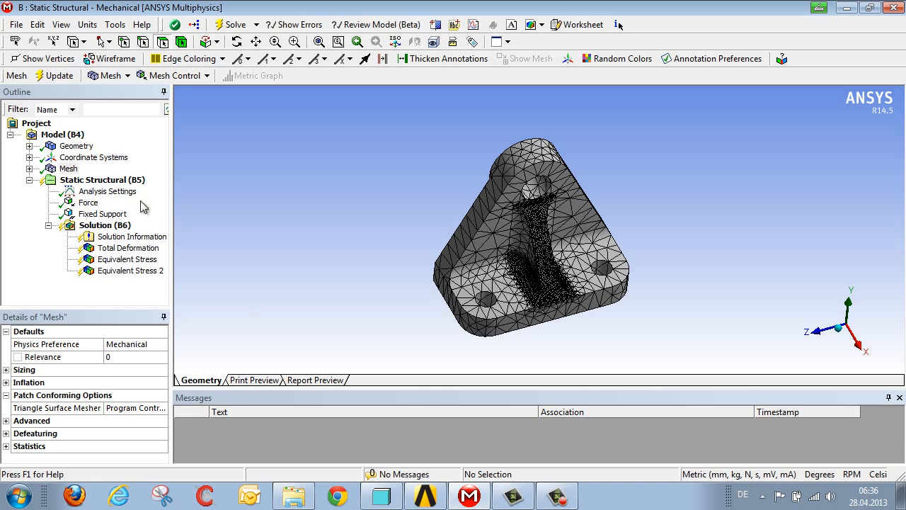
- Add the two bend fillet faces on either side of the rib to the Face Sizing mesh control's geometry selection
left_click(29, 169)
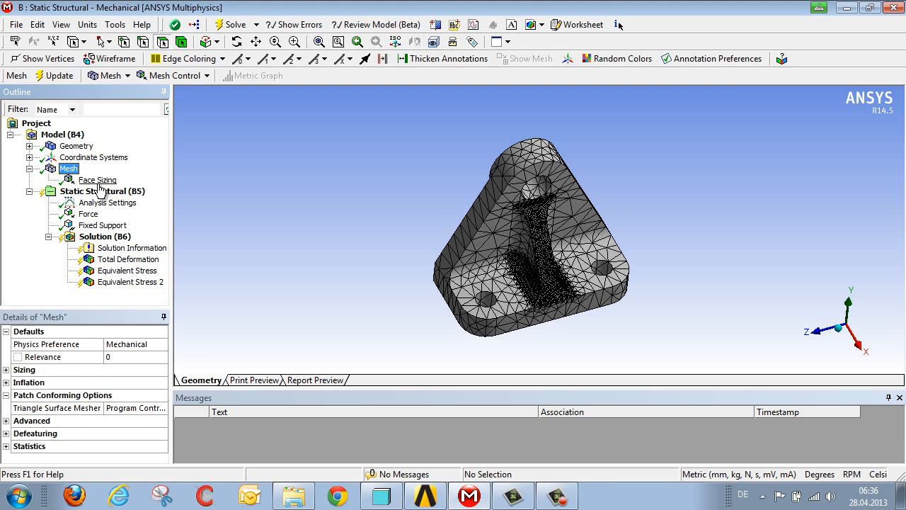
left_click(99, 181)
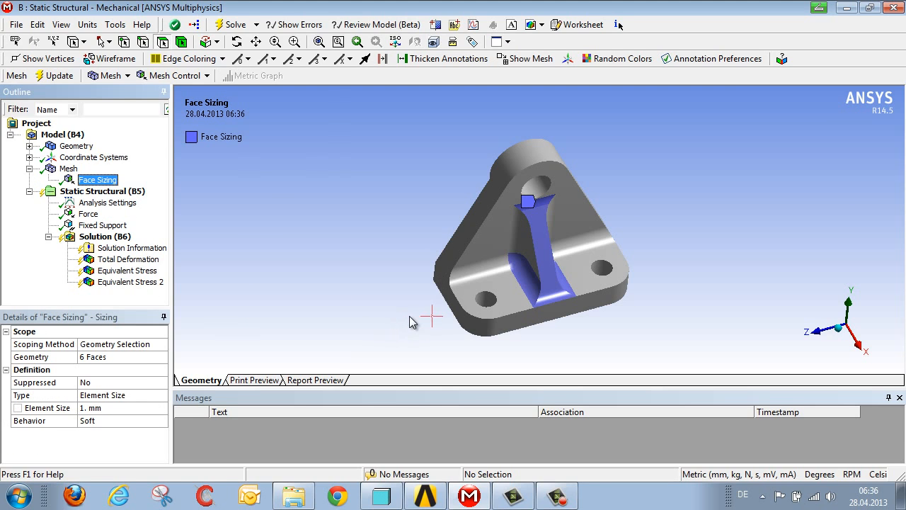
left_click(101, 358)
left_click(460, 272, "ctrl")
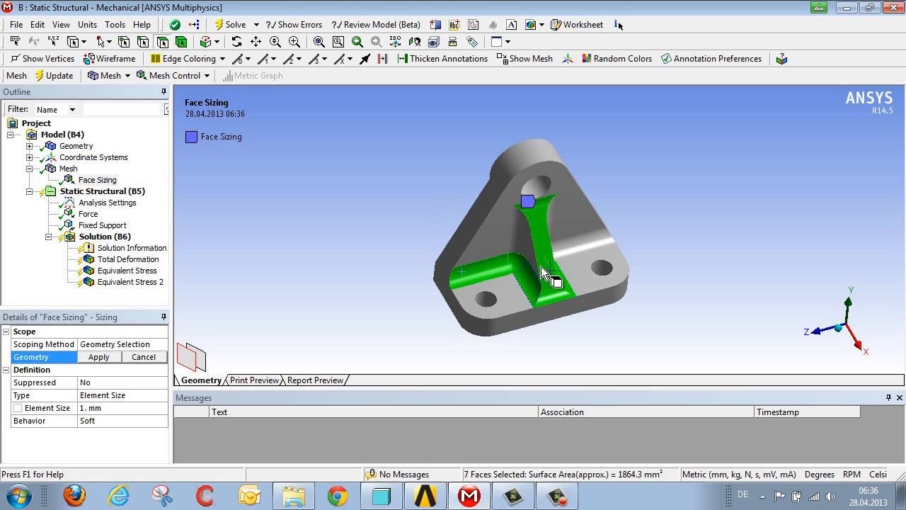
left_click(562, 251, "ctrl")
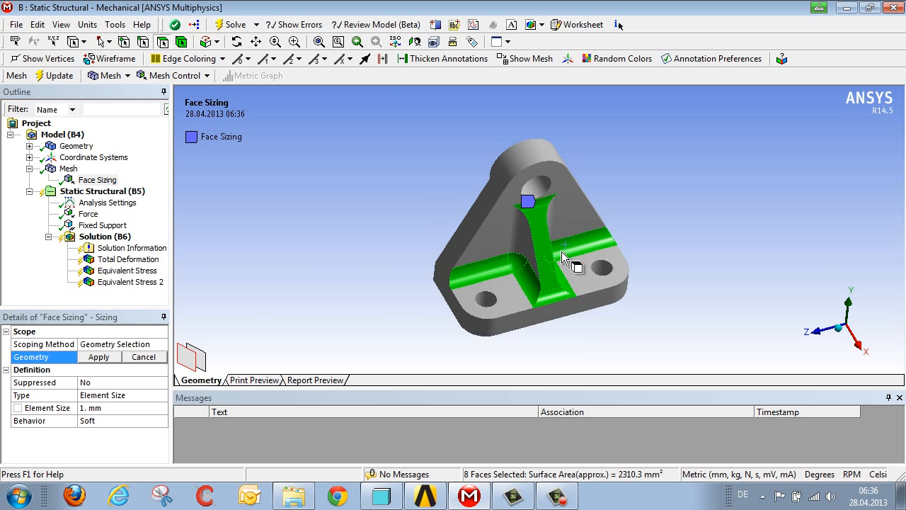
left_click(98, 358)
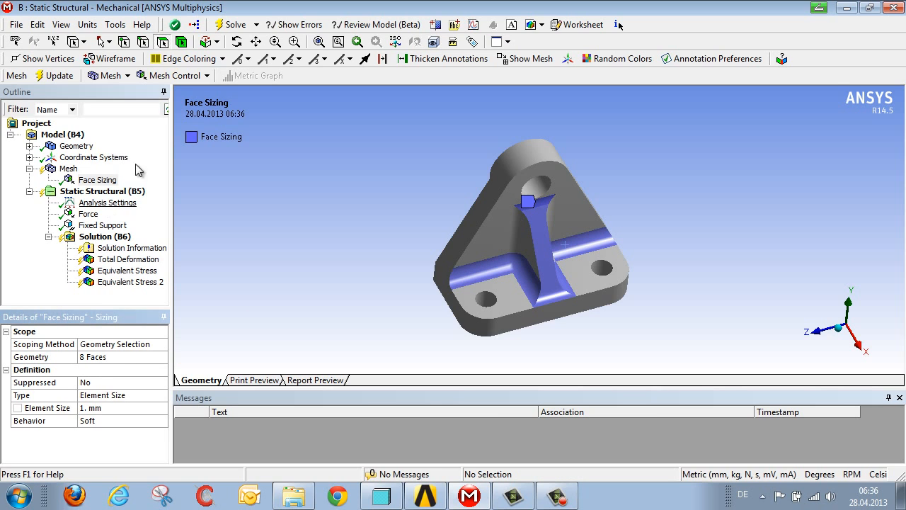
- Regenerate the mesh with the extended face sizing and solve the static structural analysis of the ribbed bracket
left_click(69, 169)
right_click(71, 169)
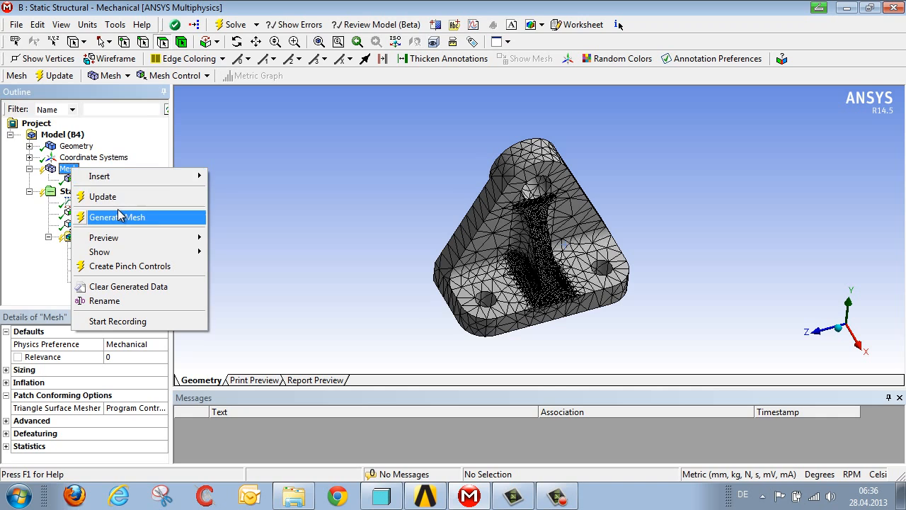
left_click(119, 216)
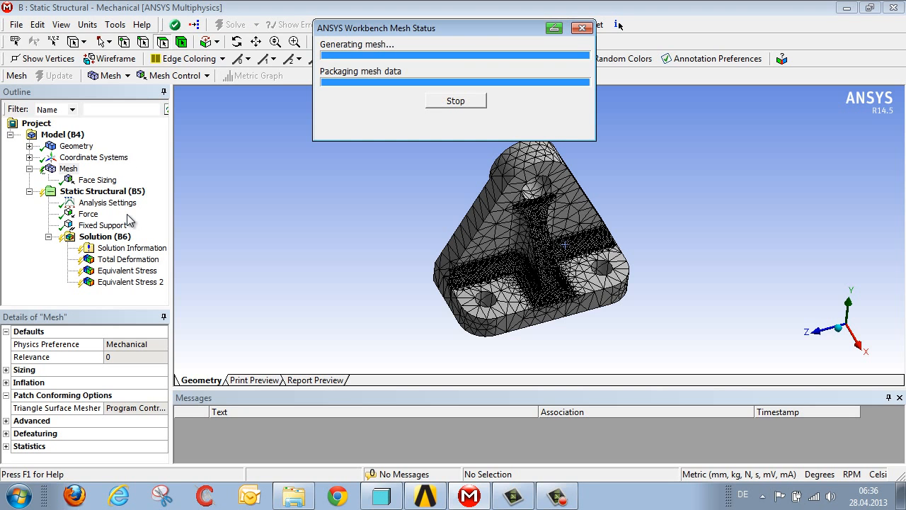
left_click(110, 237)
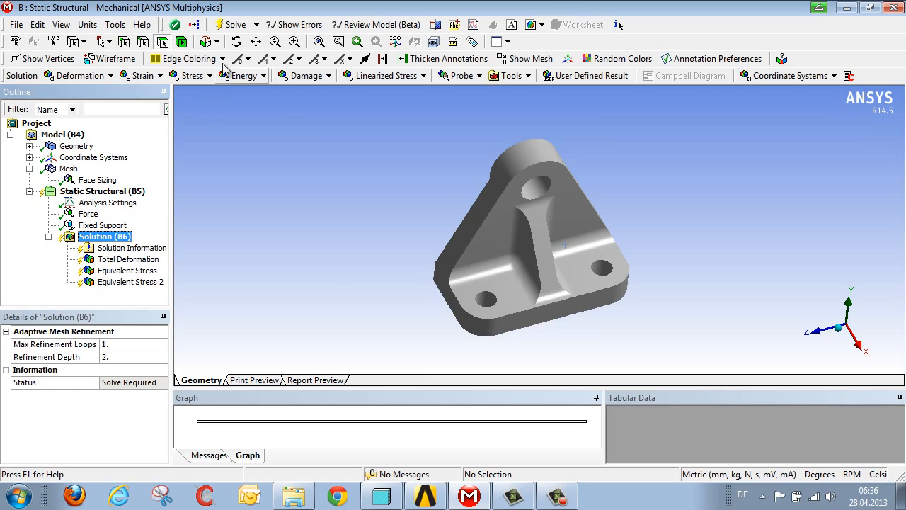
left_click(233, 25)
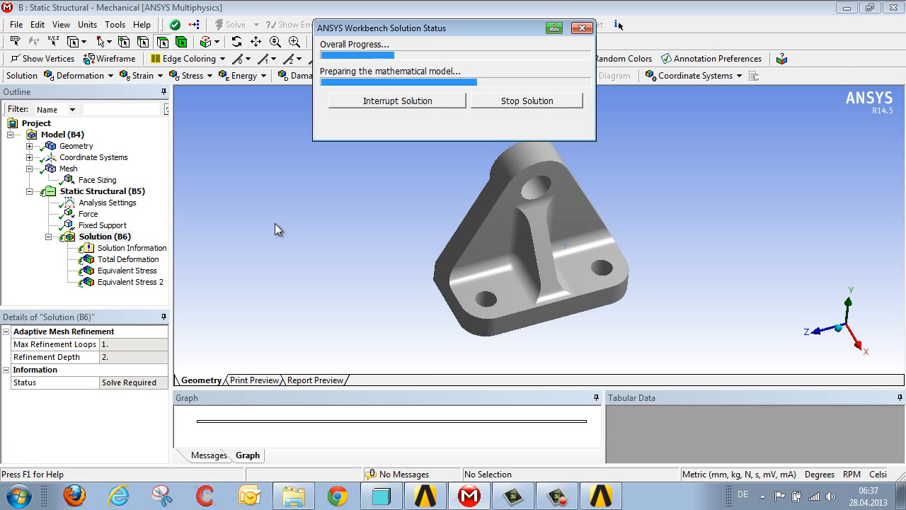
- Compare the averaged Equivalent Stress result with the unaveraged Equivalent Stress 2 result on the ribbed bracket
left_click(147, 273)
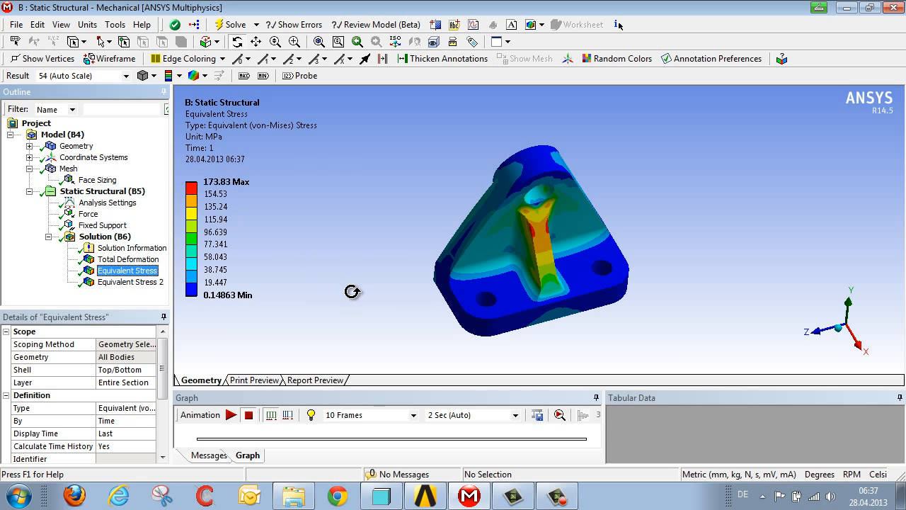
left_click(144, 283)
left_click(142, 273)
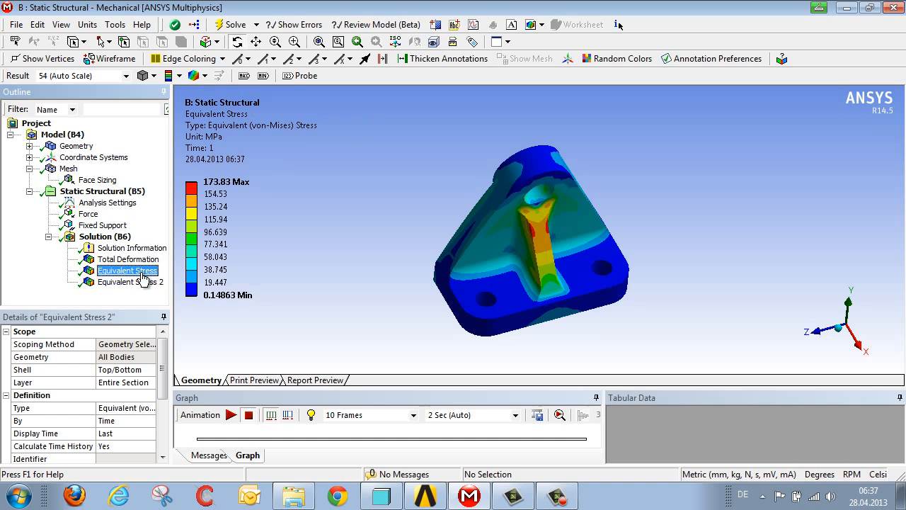
left_click(145, 282)
left_click(143, 274)
left_click(144, 282)
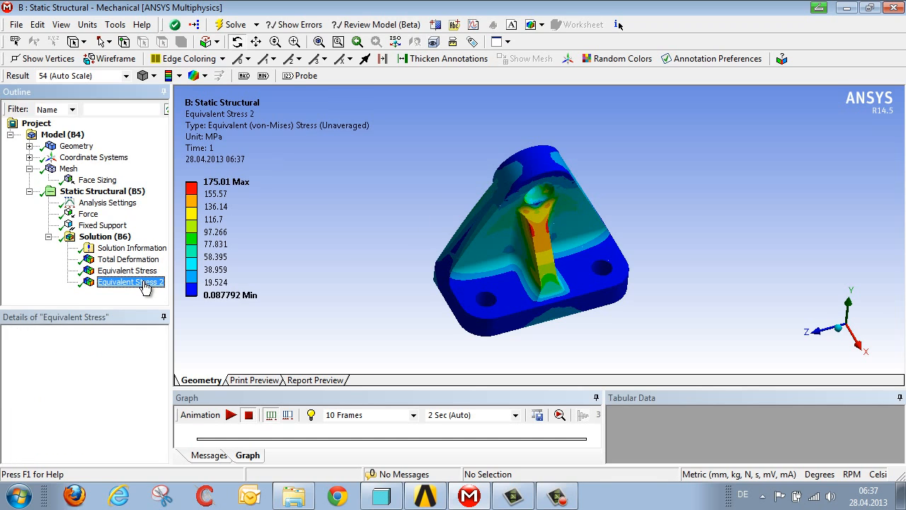